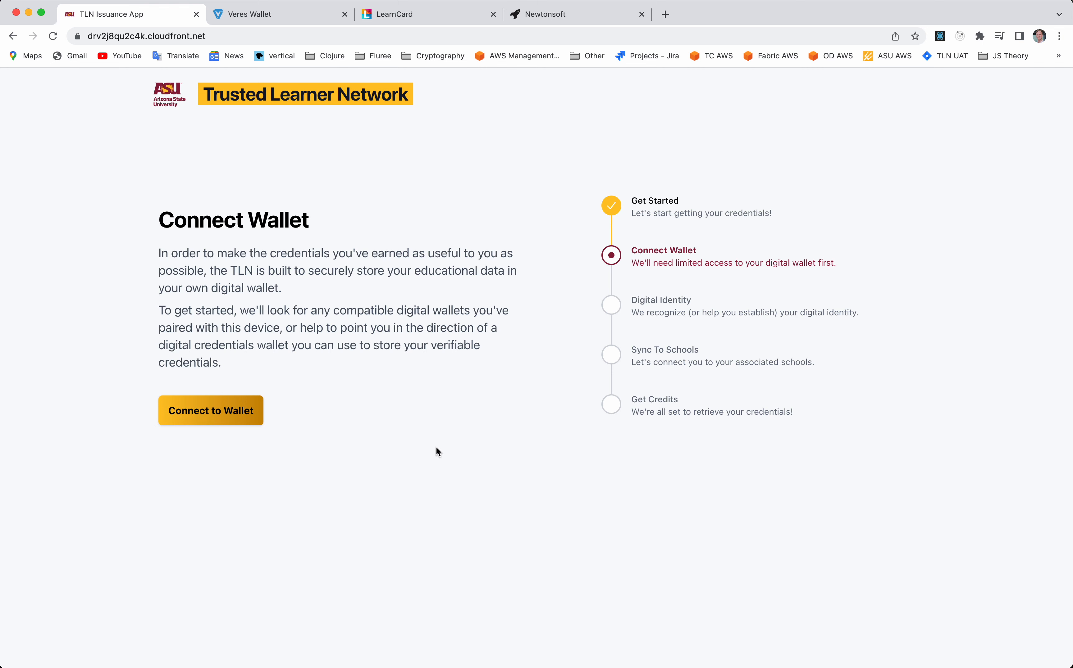
Connect the Veres Wallet Demo to the issuance site and authenticate with the already selected profile
left_click(245, 412)
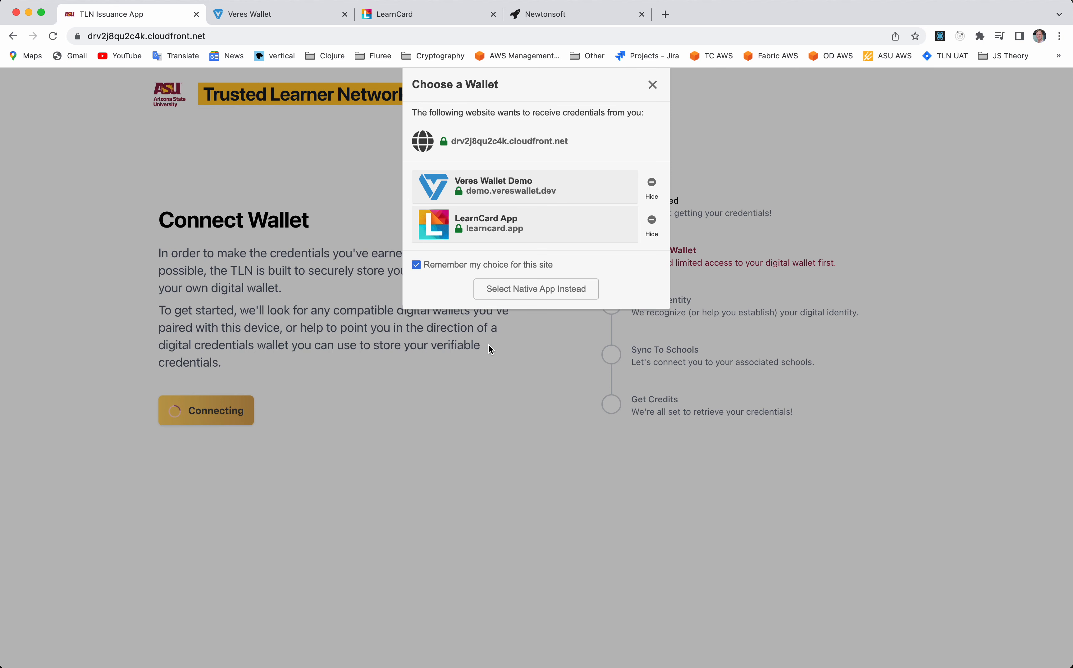
left_click(532, 192)
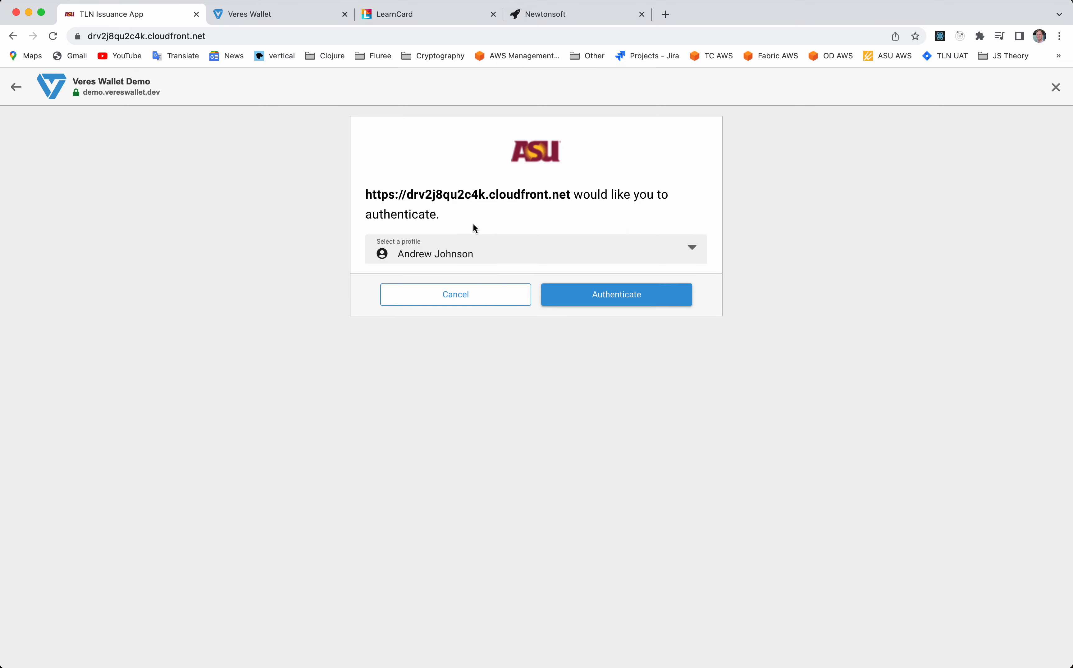
left_click(505, 254)
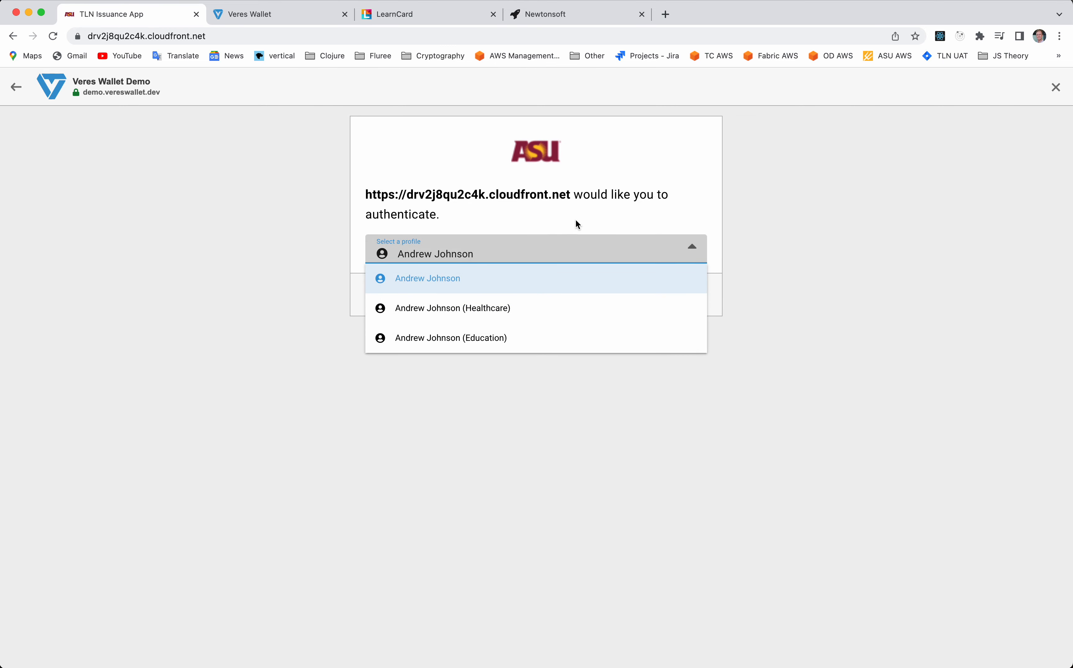
left_click(591, 222)
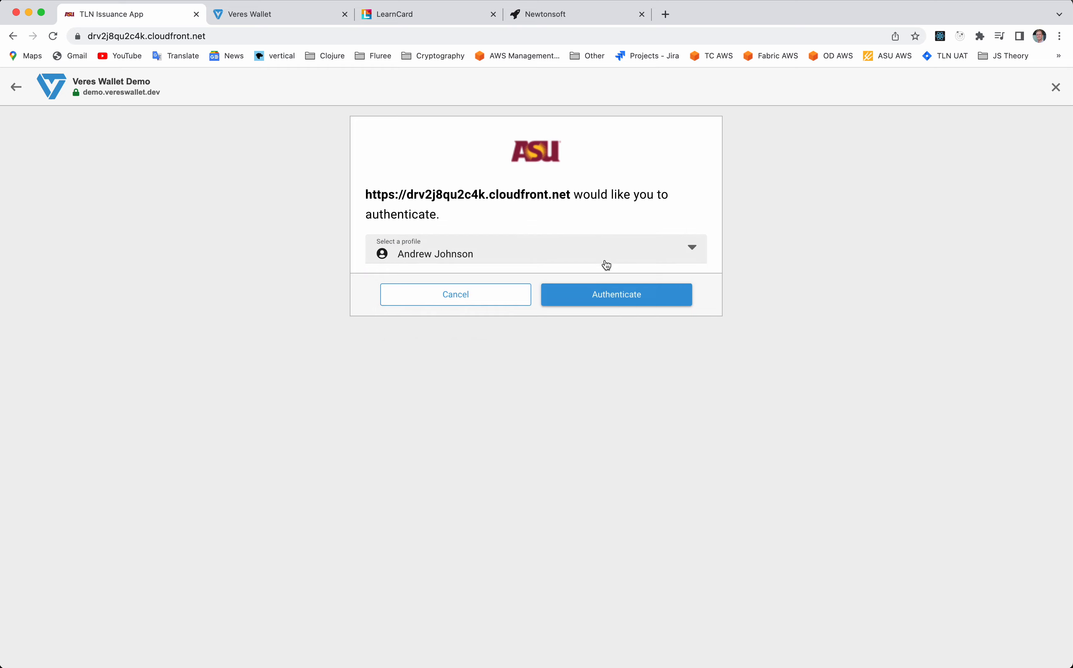
left_click(610, 297)
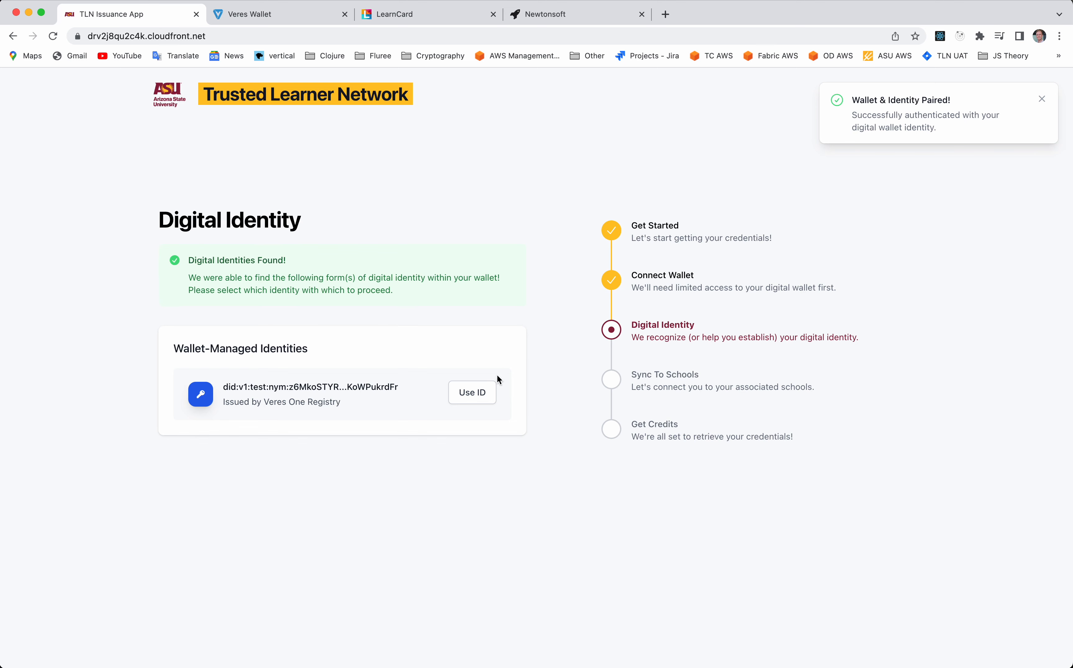
Use the Veres One identity for the issuance and retrieve the credentials from the synced schools
left_click(483, 393)
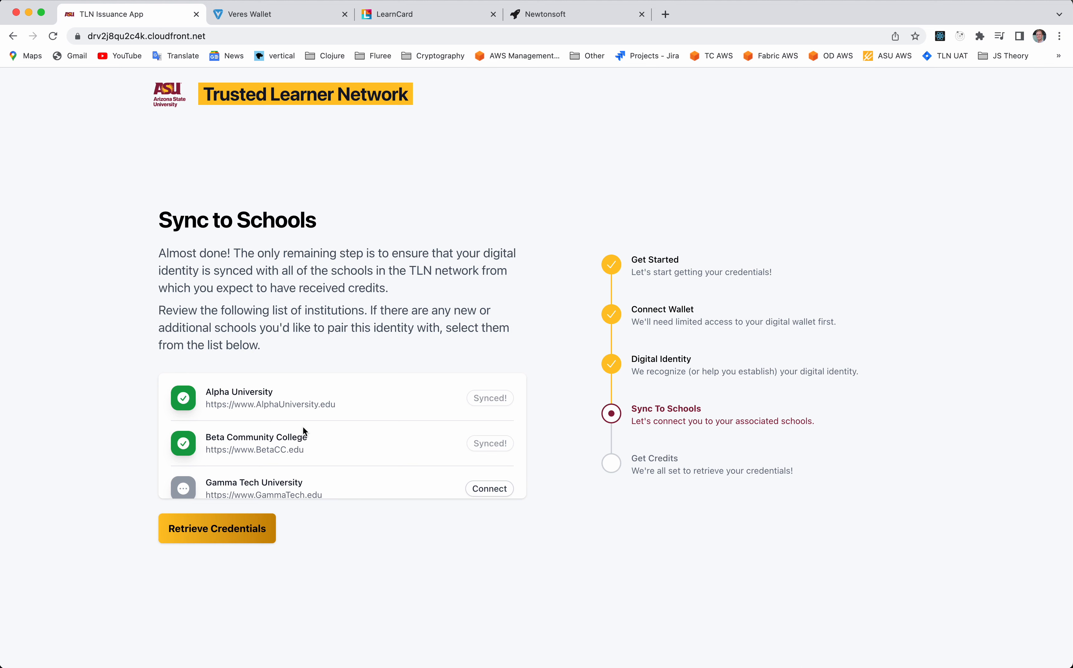
left_click(239, 540)
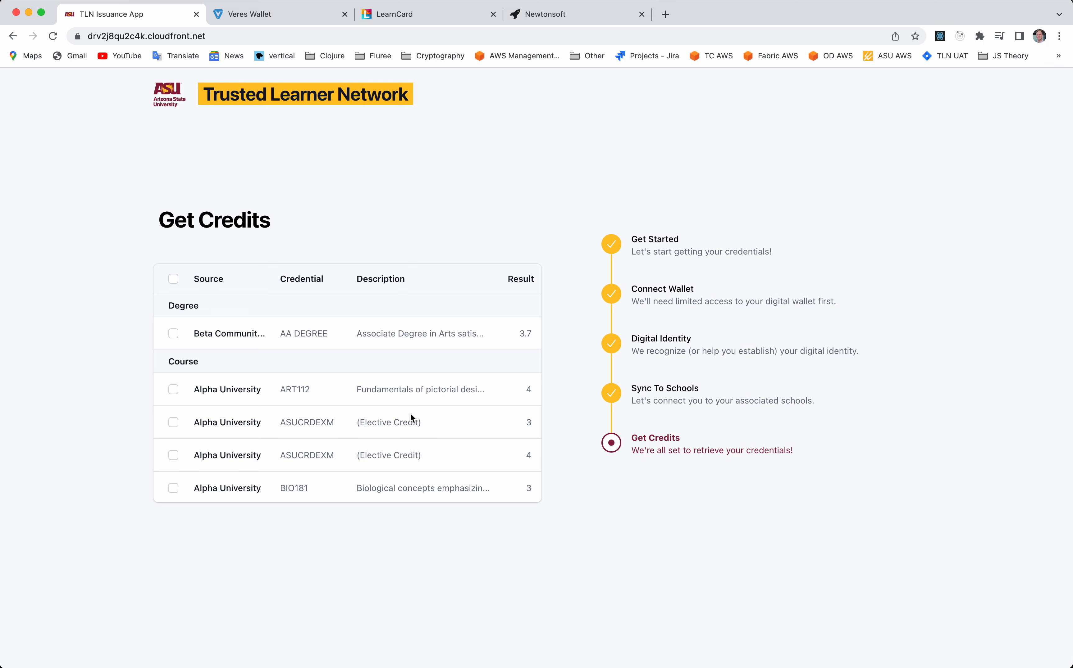
Select the AA DEGREE, ART112 and first ASUCRDEXM credentials and store them in the Veres wallet
left_click(173, 333)
left_click(173, 388)
left_click(173, 422)
left_click(247, 282)
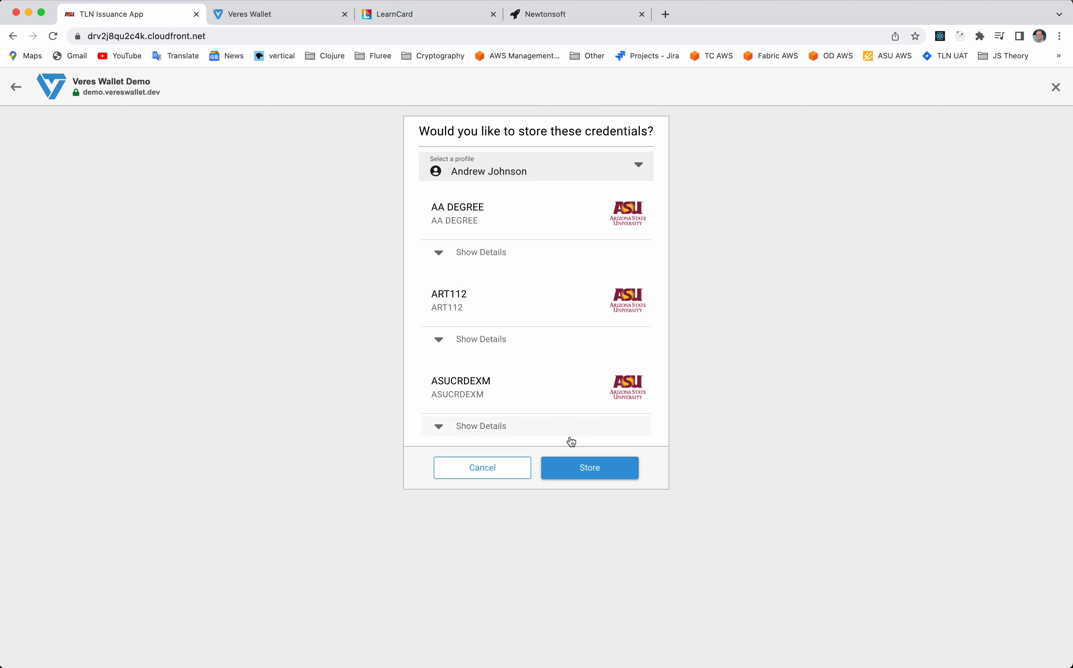
left_click(583, 473)
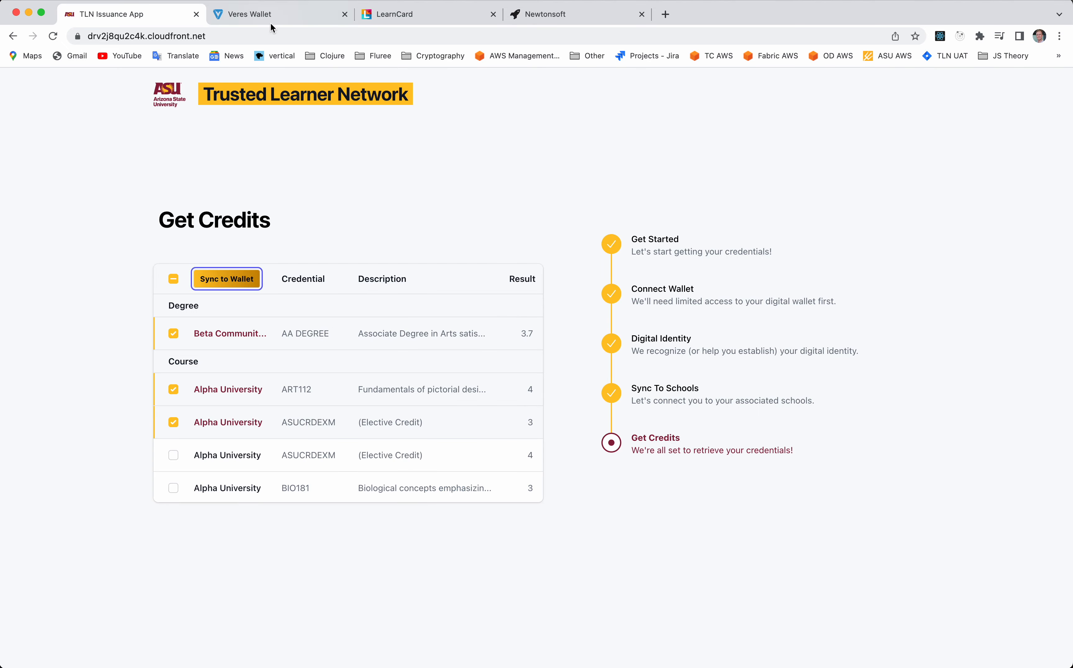
Reload the Veres Wallet home page to check its stored credentials
left_click(270, 15)
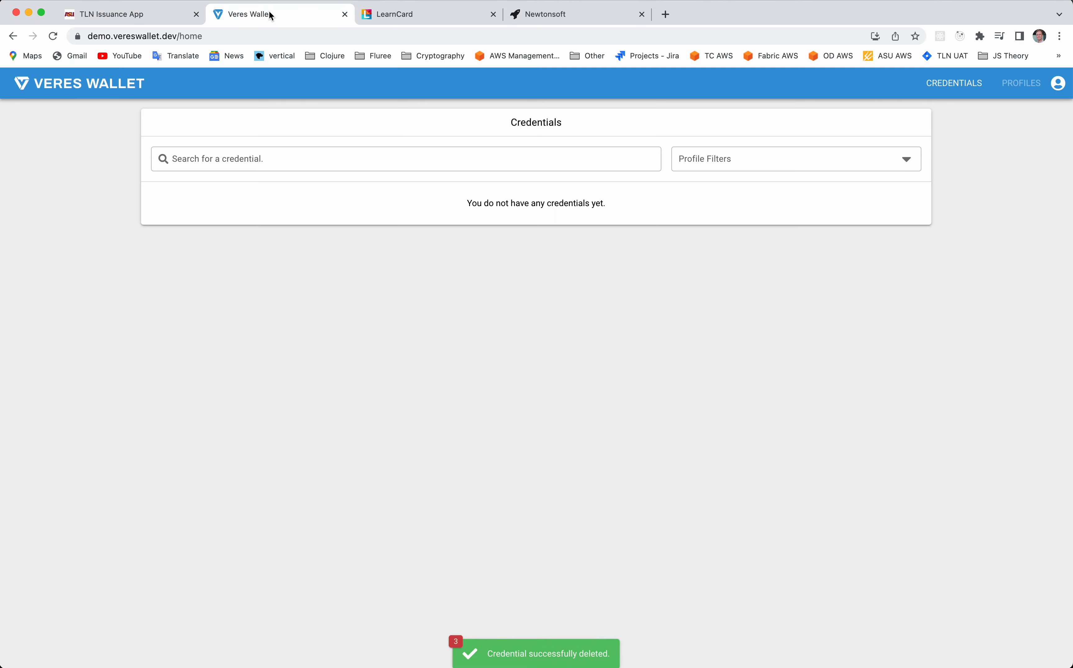
key("super+r")
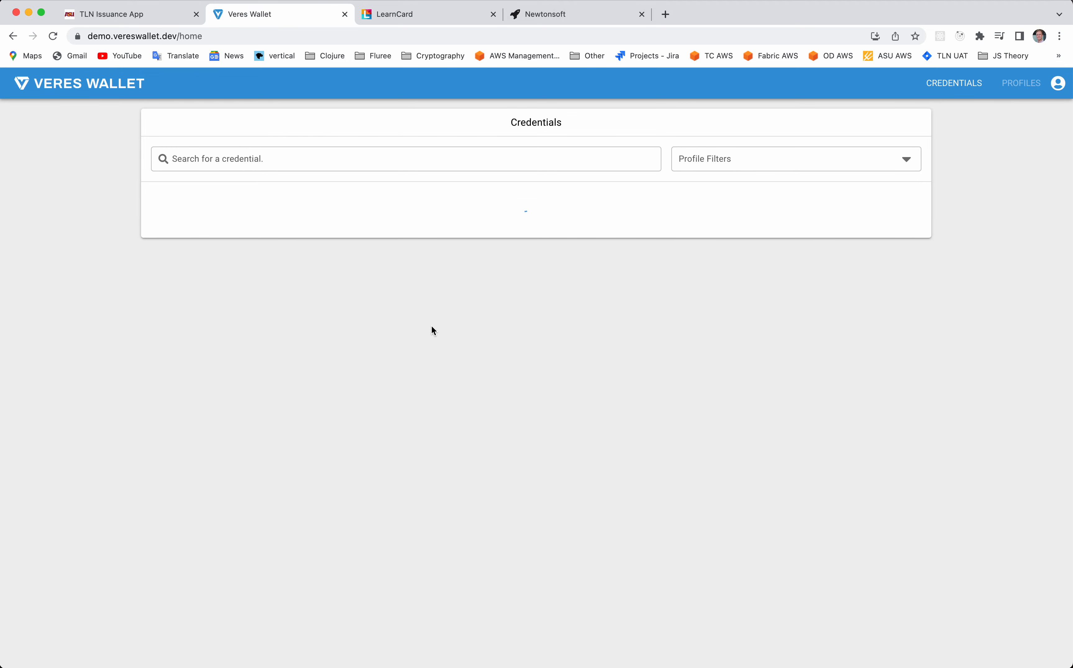
Restart the TLN issuance process and connect the LearnCard App as the wallet instead of Veres, accepting its request
left_click(111, 14)
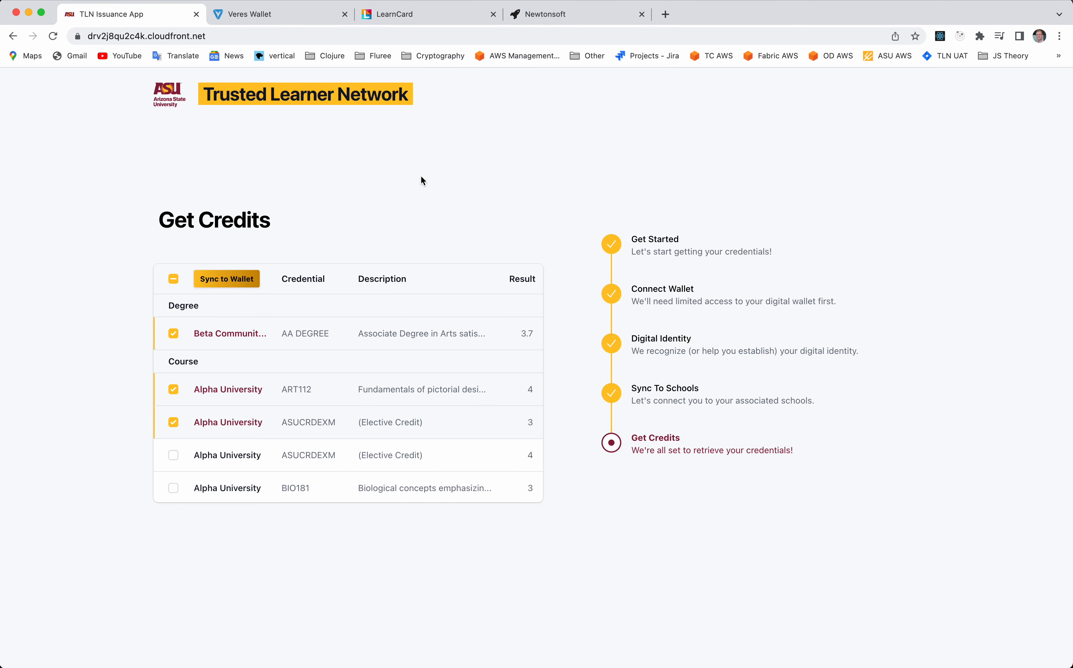
key("super+r")
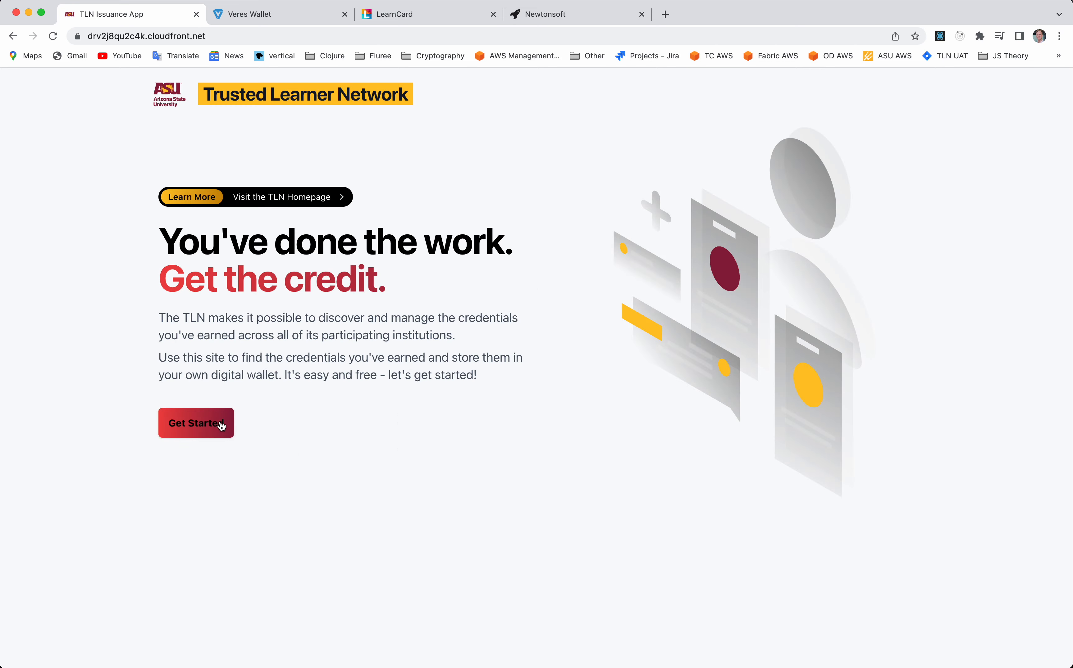
left_click(221, 424)
left_click(220, 424)
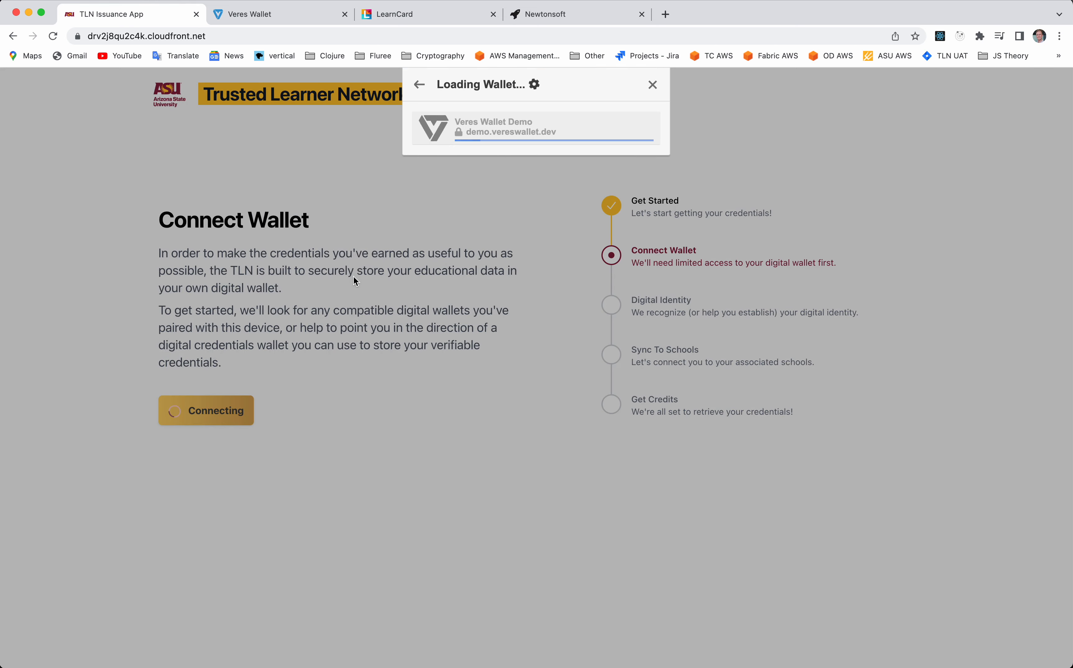
left_click(14, 85)
left_click(508, 216)
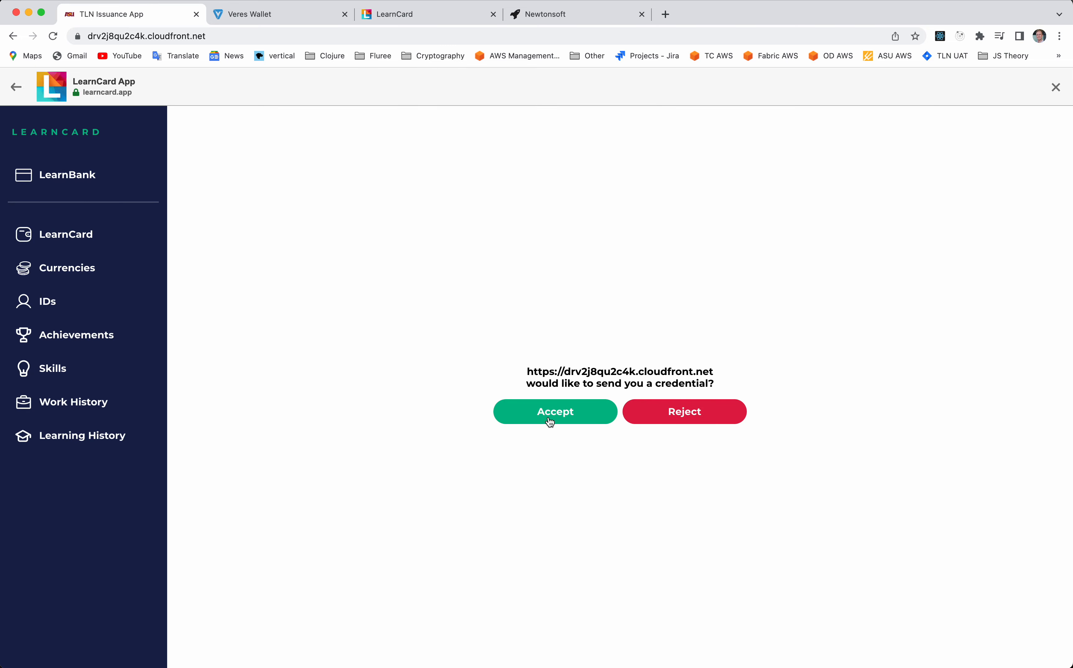
left_click(549, 421)
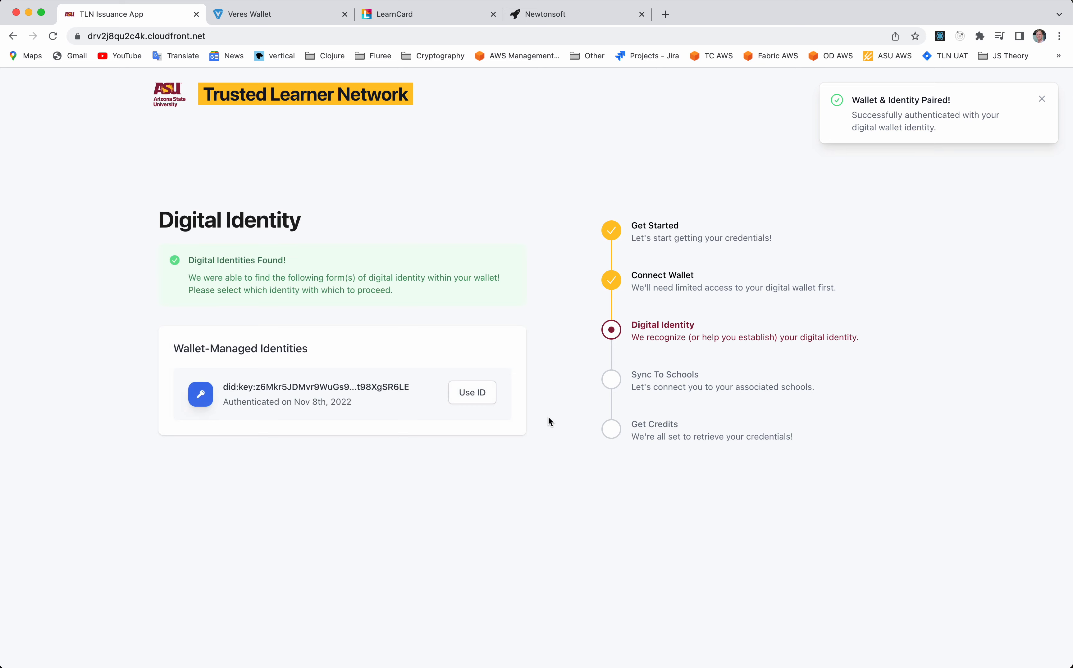
Proceed with the LearnCard did:key identity and retrieve the credentials from the synced schools
left_click(486, 395)
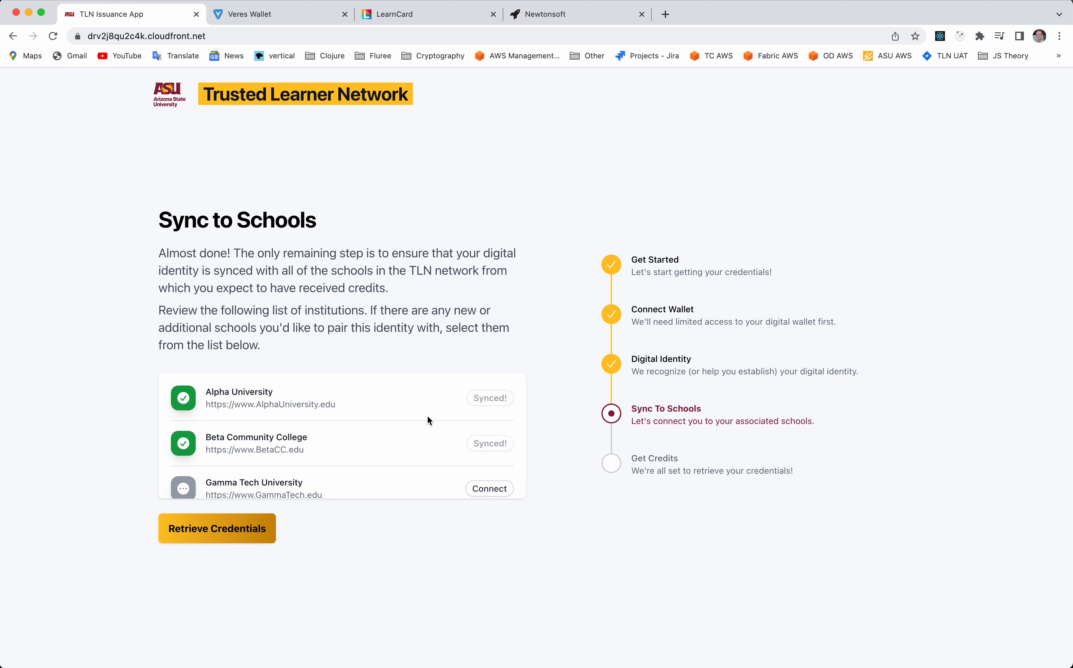
left_click(254, 530)
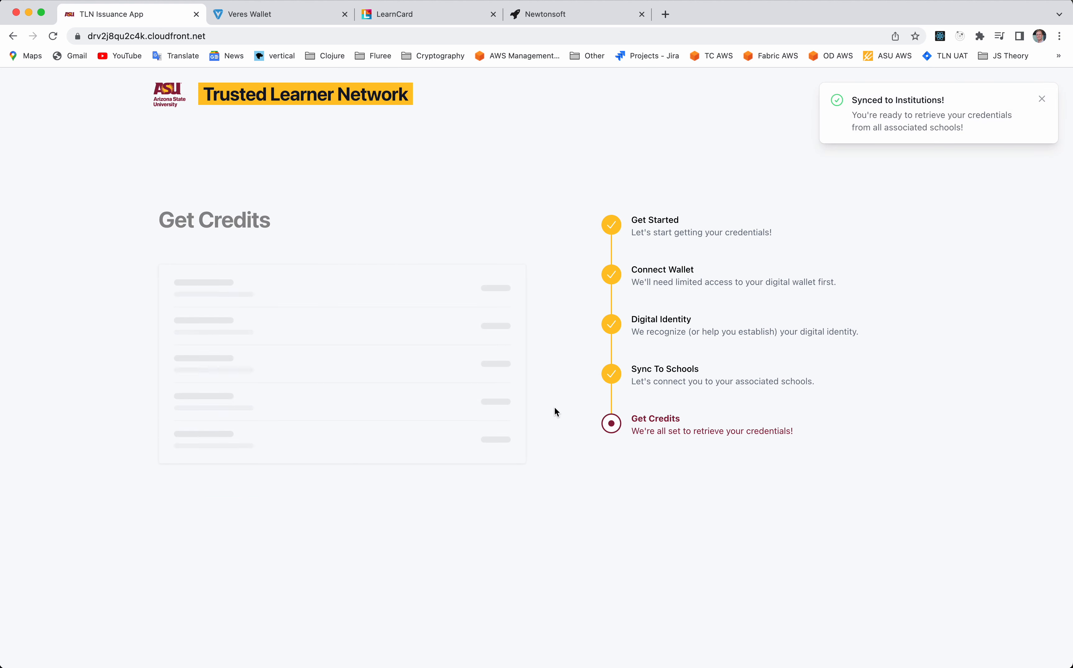
Check the existing LearnCard achievements, and sync Beta Community College's SPA101 course credential to the wallet from the issuance app
left_click(427, 21)
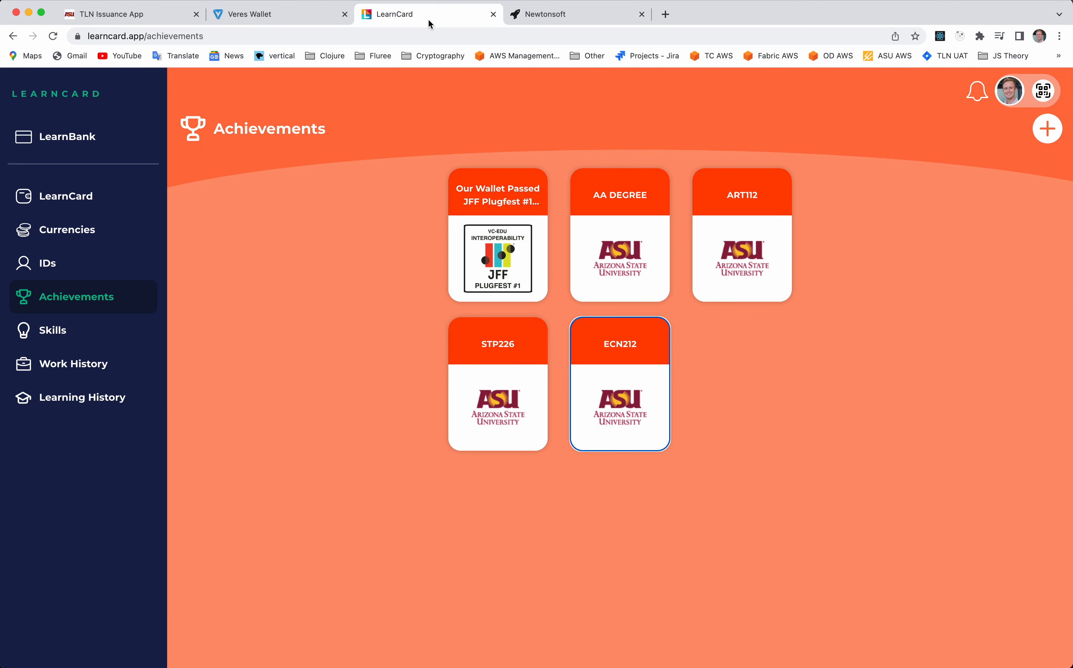
left_click(120, 14)
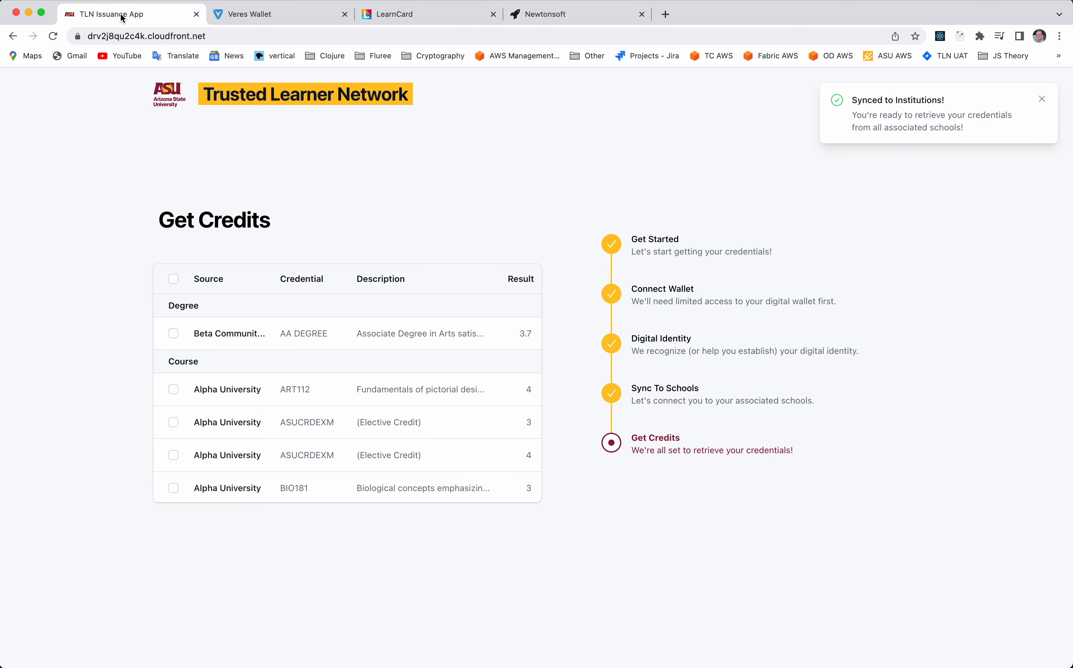
scroll(287, 386, "down", 5)
scroll(287, 386, "down", 3)
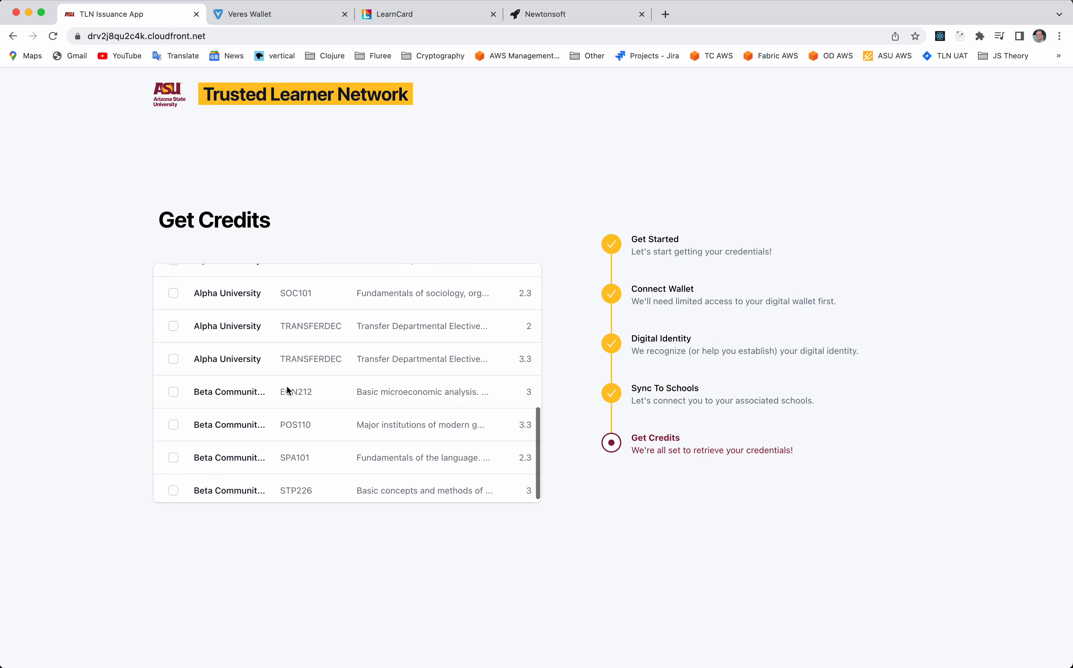
left_click(174, 458)
scroll(175, 456, "up", 8)
left_click(227, 280)
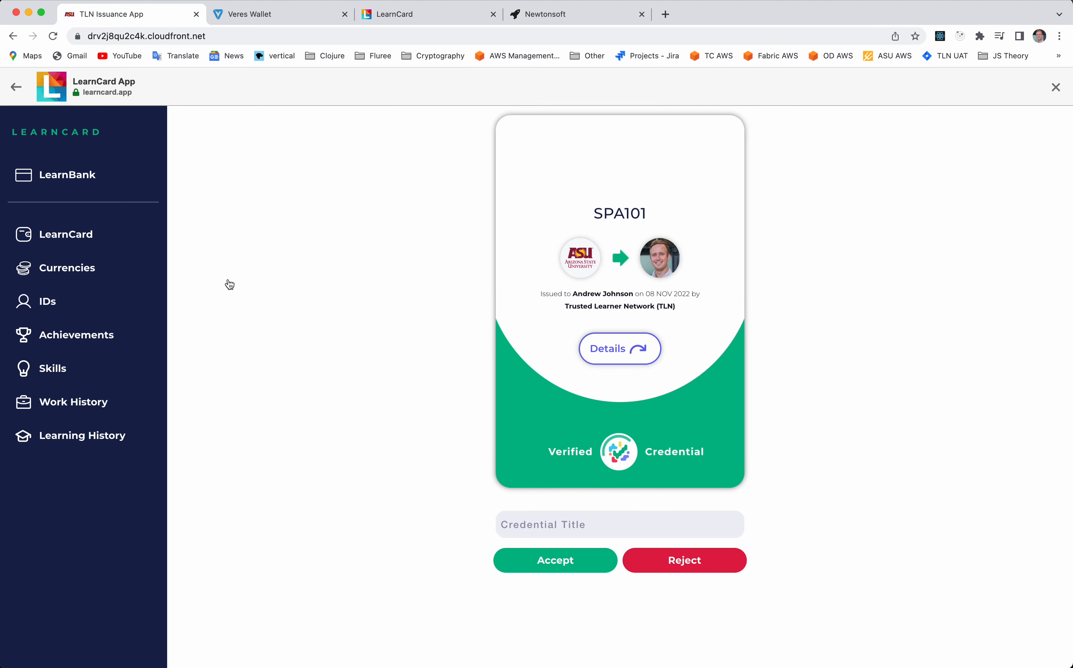
Accept the SPA101 credential after reviewing its details, and open it among the LearnCard achievements
left_click(617, 352)
left_click(617, 366)
left_click(599, 562)
left_click(430, 14)
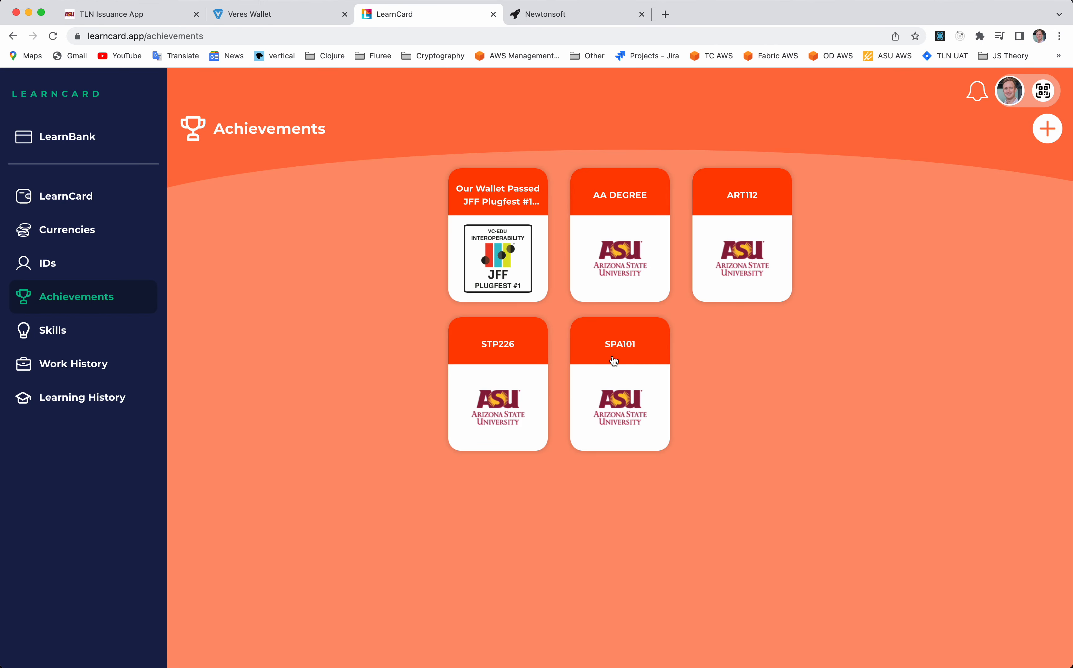
left_click(619, 345)
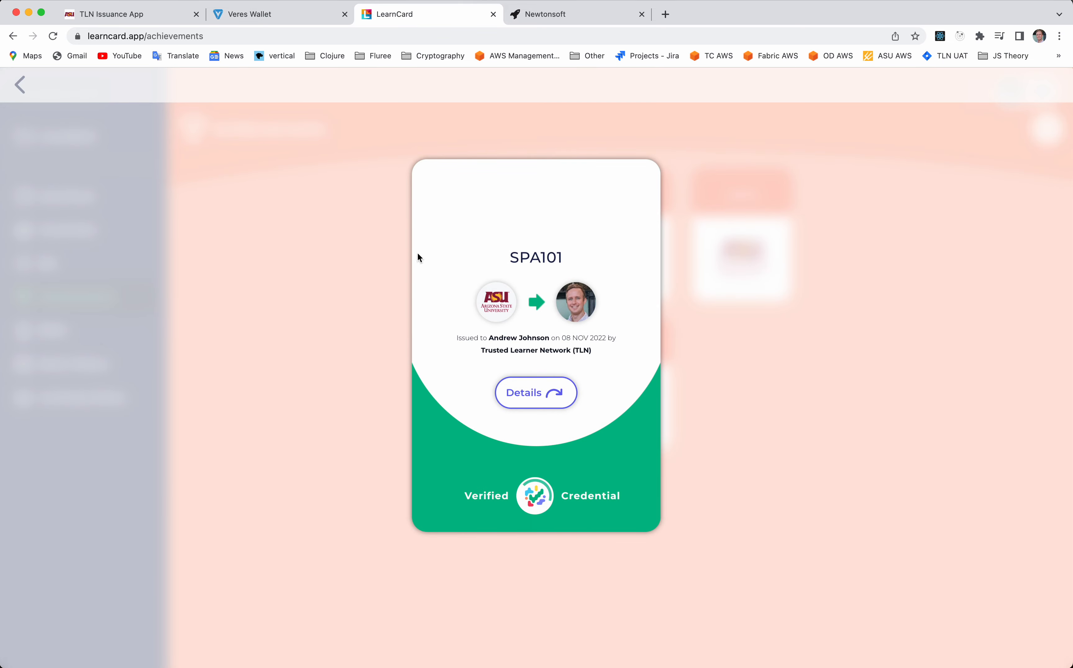
Switch to the Newtonsoft JSON Schema Validator and examine the AA DEGREE credential's JSON from context to proof against the schema
left_click(550, 14)
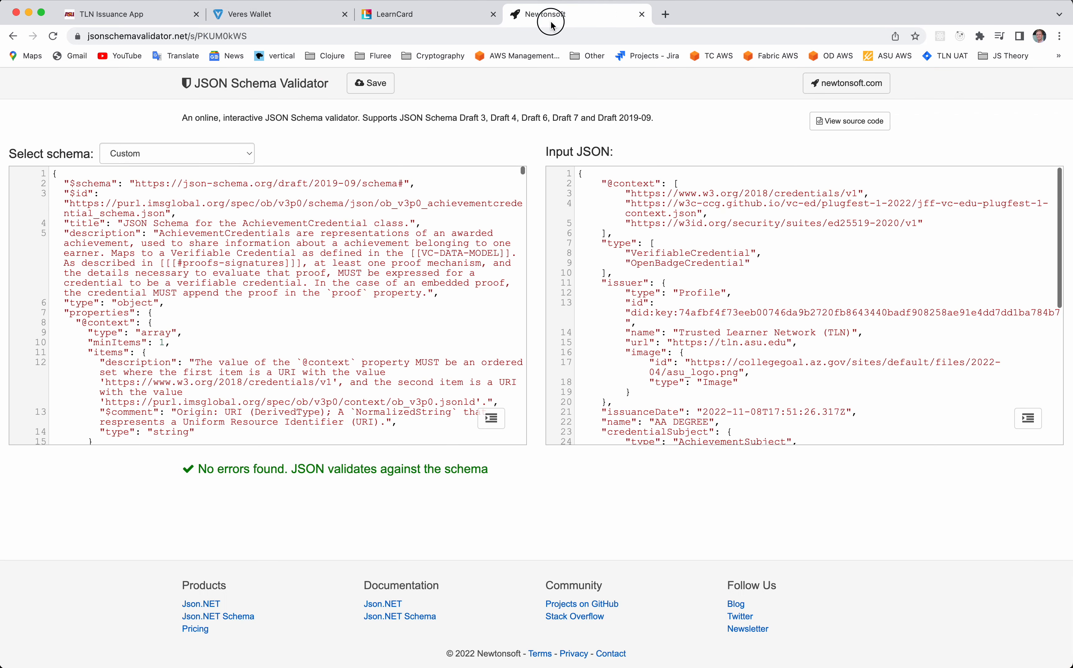
scroll(683, 271, "down", 10)
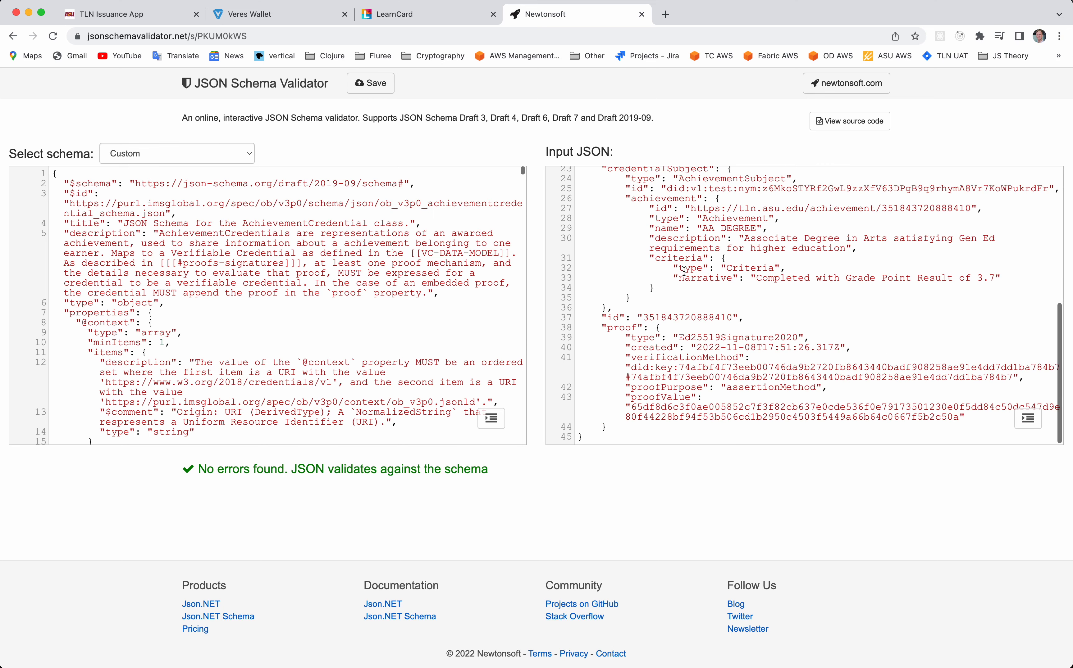
scroll(684, 272, "up", 3)
scroll(684, 272, "up", 5)
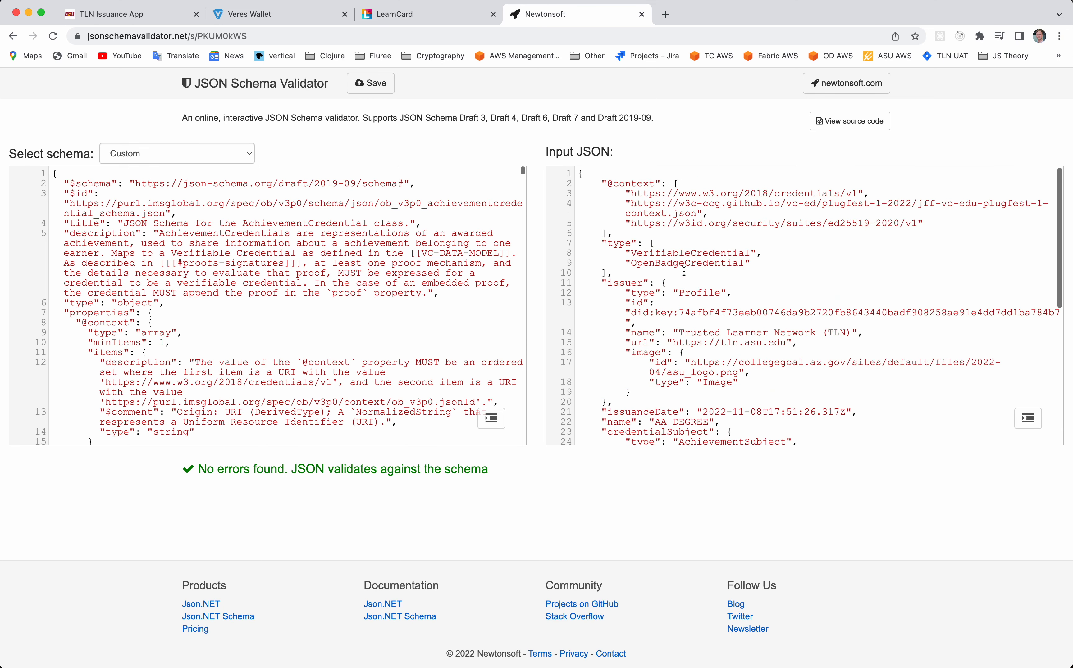
scroll(683, 291, "down", 8)
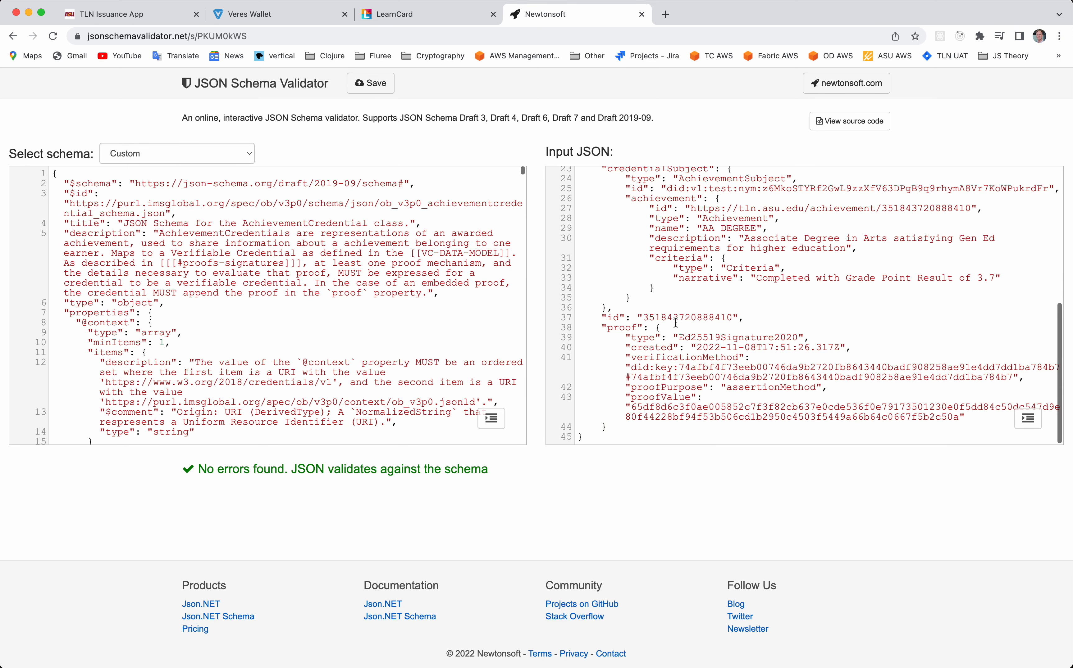
scroll(673, 326, "up", 5)
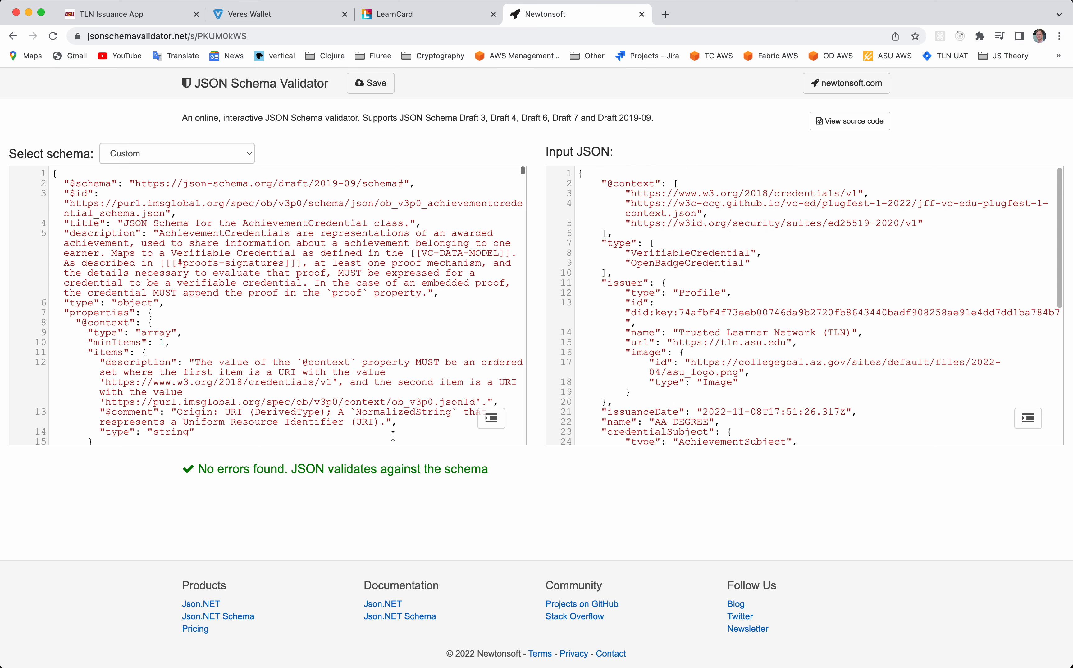